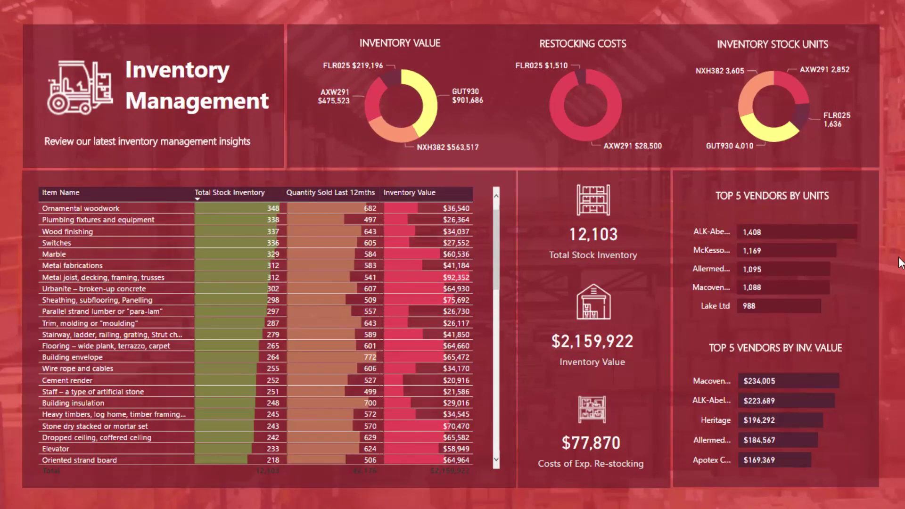
# - Try and clear the AXW291 warehouse cross-filter, then open the phone layout from the View ribbon
pyautogui.click(796, 88)
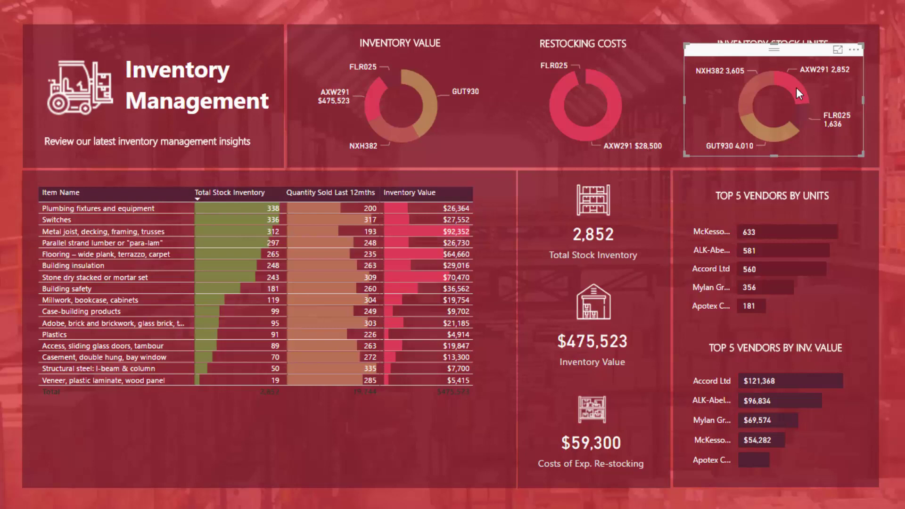
pyautogui.click(796, 87)
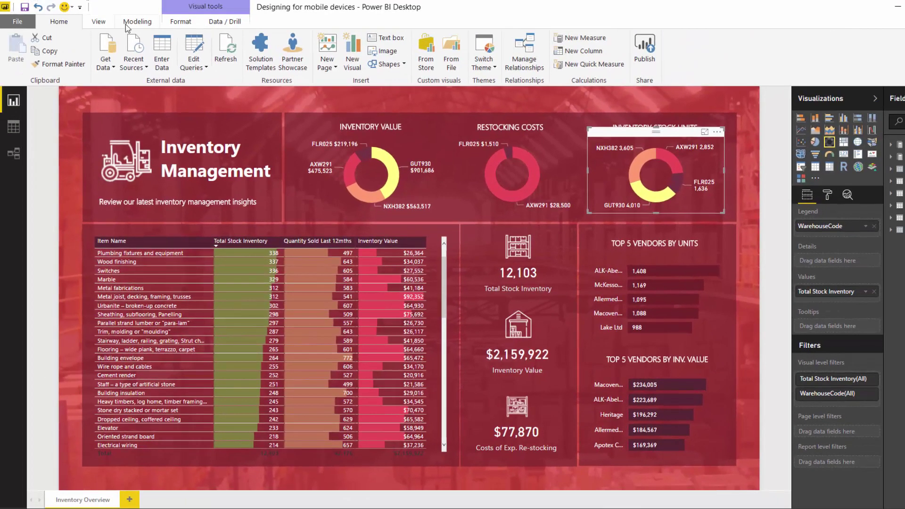
pyautogui.click(136, 22)
pyautogui.click(99, 21)
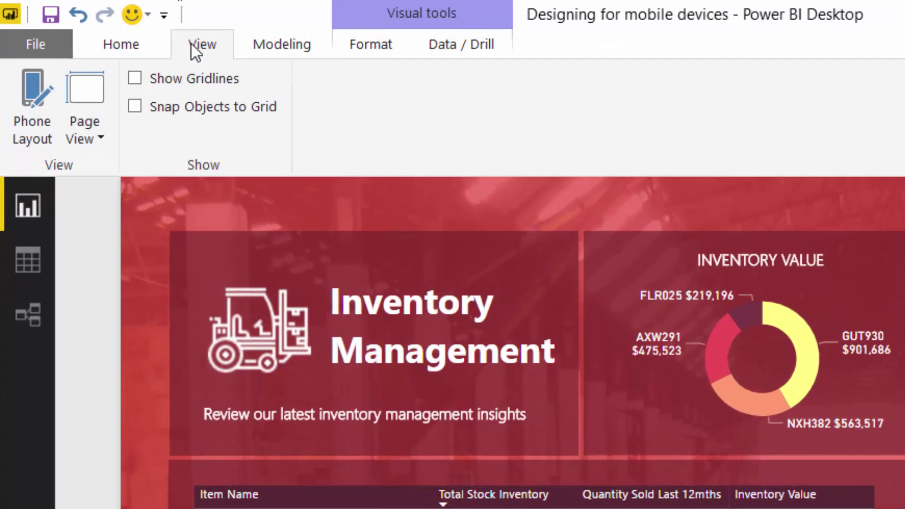
pyautogui.click(35, 100)
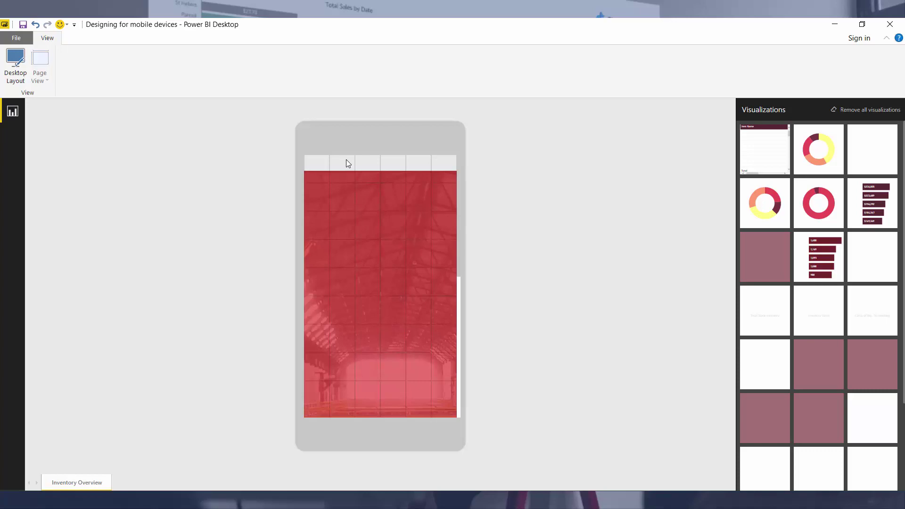
# - Place the Inventory Management title text box onto the phone canvas
pyautogui.moveTo(874, 158); pyautogui.dragTo(369, 227)
# - Stretch the title across the top of the phone page and add the AXW291 and NXH382 donuts below
pyautogui.moveTo(394, 261); pyautogui.dragTo(447, 235)
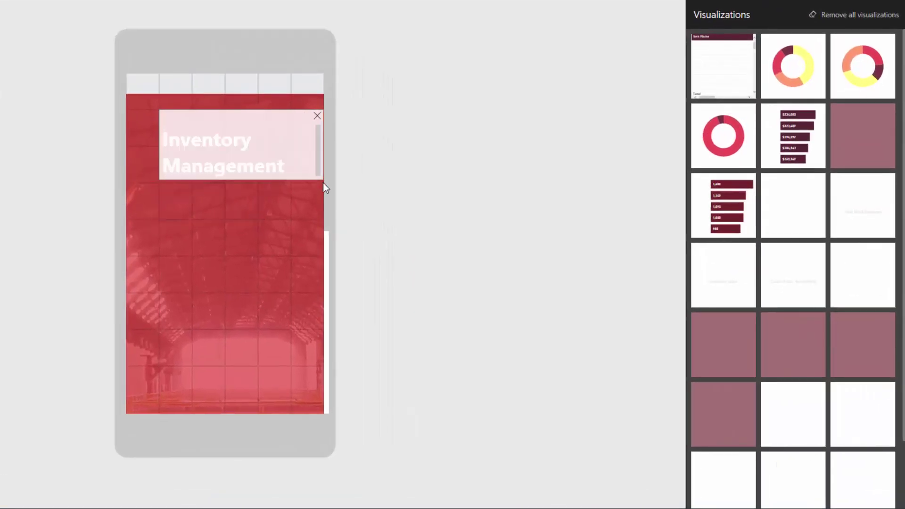
pyautogui.moveTo(307, 171); pyautogui.dragTo(262, 144)
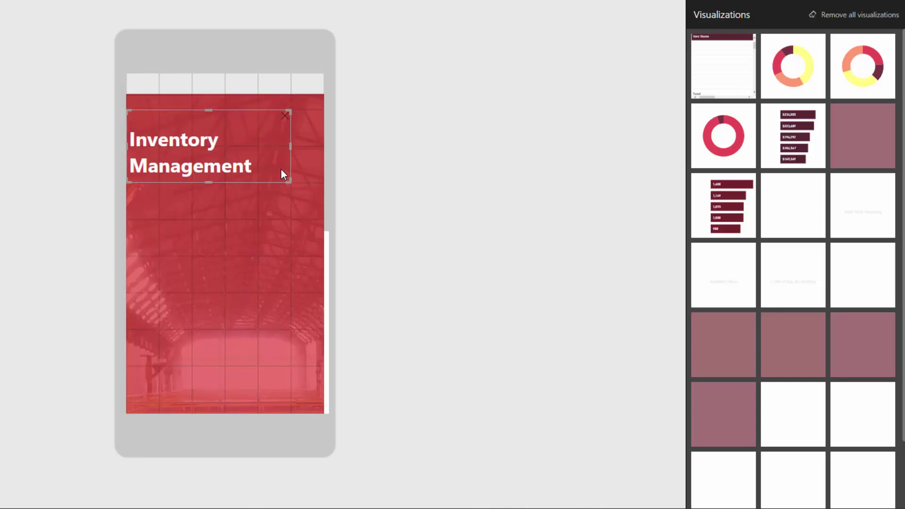
pyautogui.moveTo(289, 180); pyautogui.dragTo(324, 182)
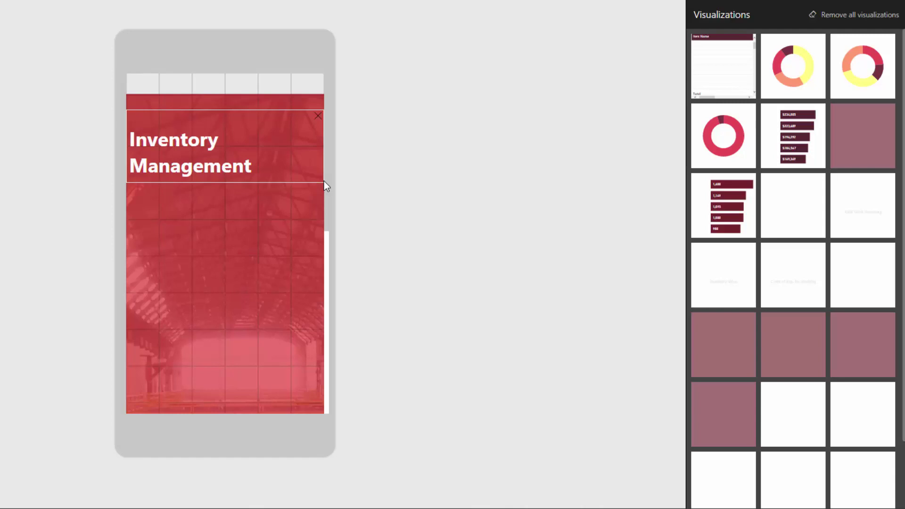
pyautogui.moveTo(724, 145); pyautogui.dragTo(173, 226)
pyautogui.moveTo(777, 71); pyautogui.dragTo(271, 244)
# - Add the top-5 vendors by units and by inventory value bar charts at full phone width
pyautogui.scroll(-1, 254, 284)
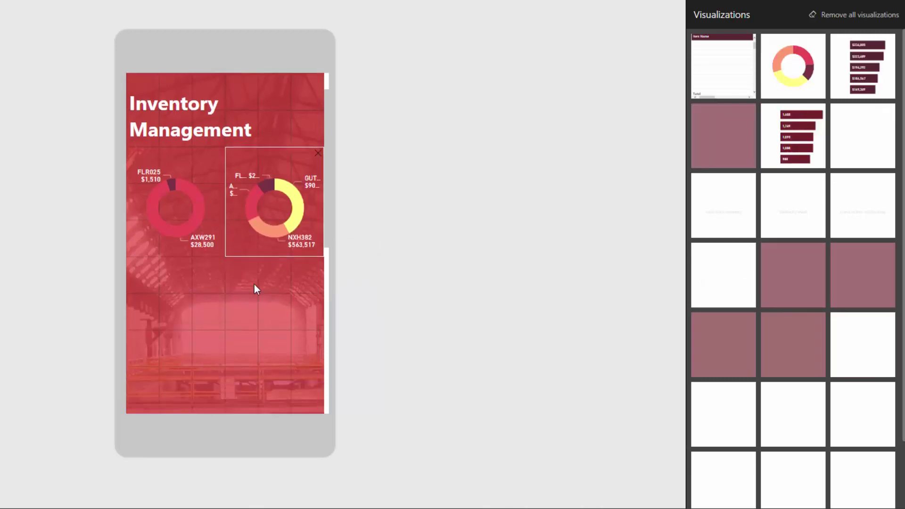
pyautogui.scroll(-2, 254, 284)
pyautogui.moveTo(793, 136); pyautogui.dragTo(182, 222)
pyautogui.moveTo(854, 44); pyautogui.dragTo(193, 301)
pyautogui.moveTo(225, 227); pyautogui.dragTo(287, 230)
pyautogui.click(214, 335)
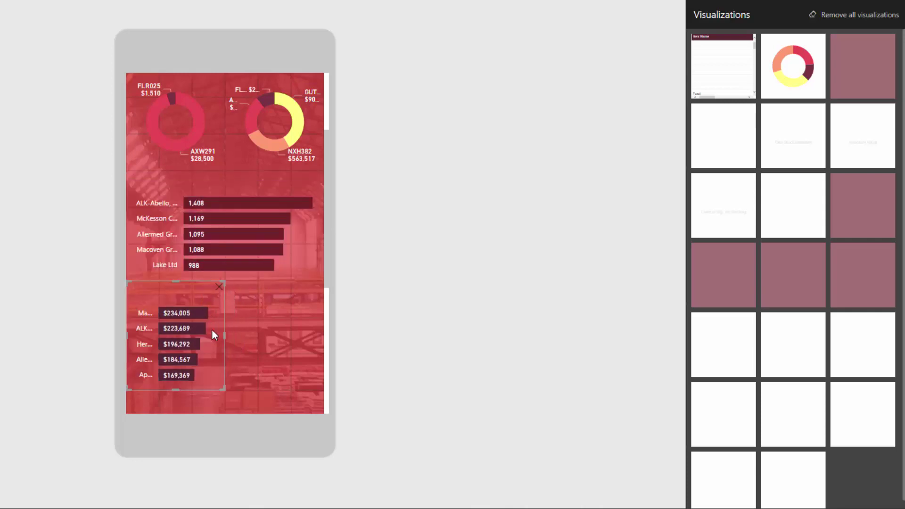
pyautogui.moveTo(231, 333); pyautogui.dragTo(327, 333)
# - Remove a wrongly added visual and place a full-width stock units donut below the bar charts
pyautogui.scroll(-5, 211, 292)
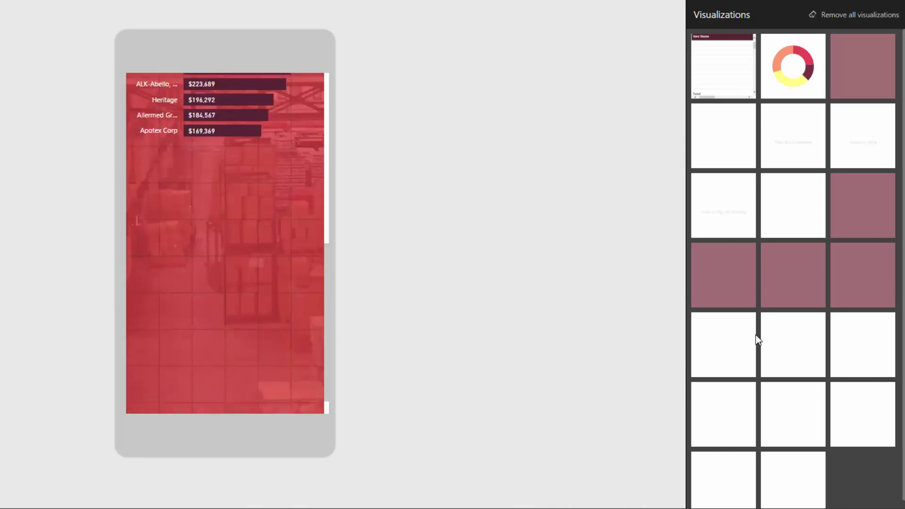
pyautogui.moveTo(711, 285); pyautogui.dragTo(210, 230)
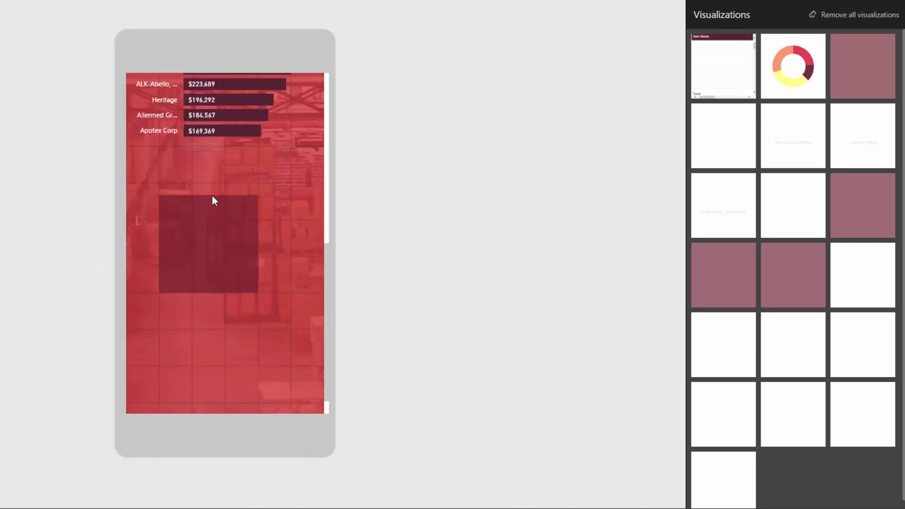
pyautogui.click(253, 189)
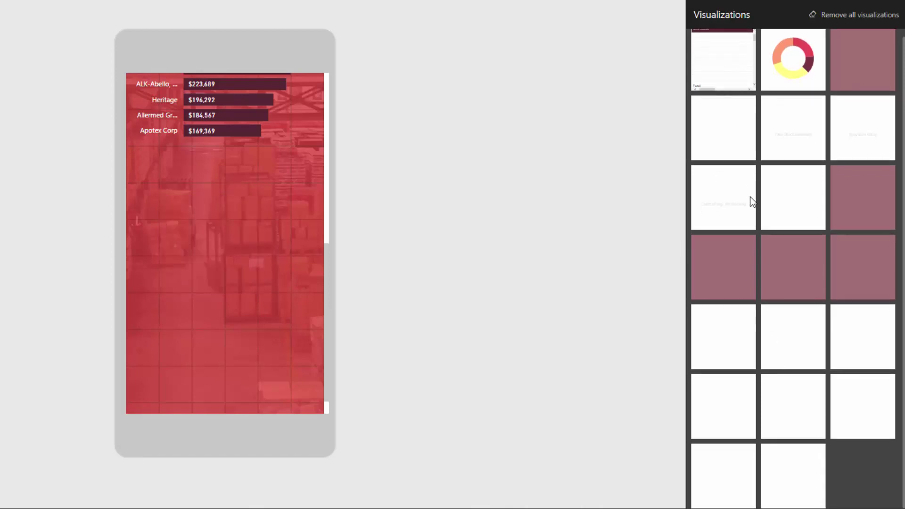
pyautogui.moveTo(778, 80); pyautogui.dragTo(190, 213)
pyautogui.moveTo(221, 253); pyautogui.dragTo(323, 257)
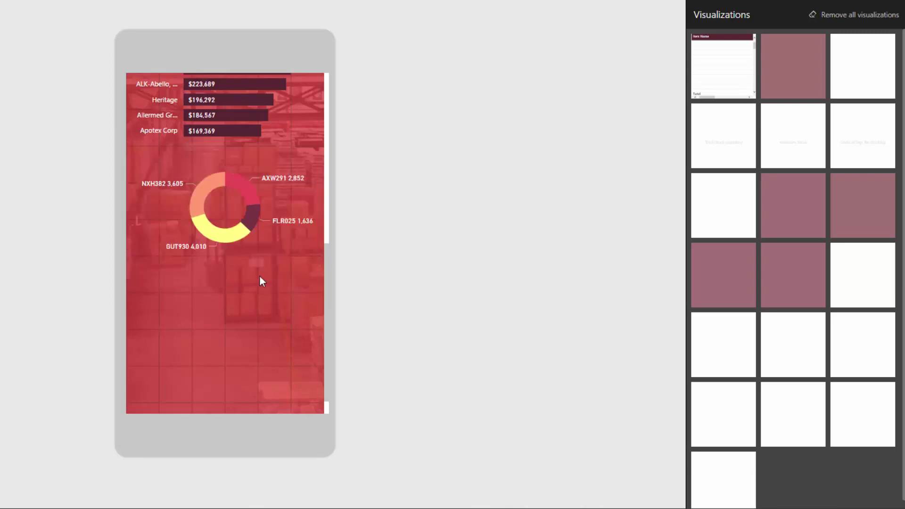
pyautogui.scroll(5, 258, 276)
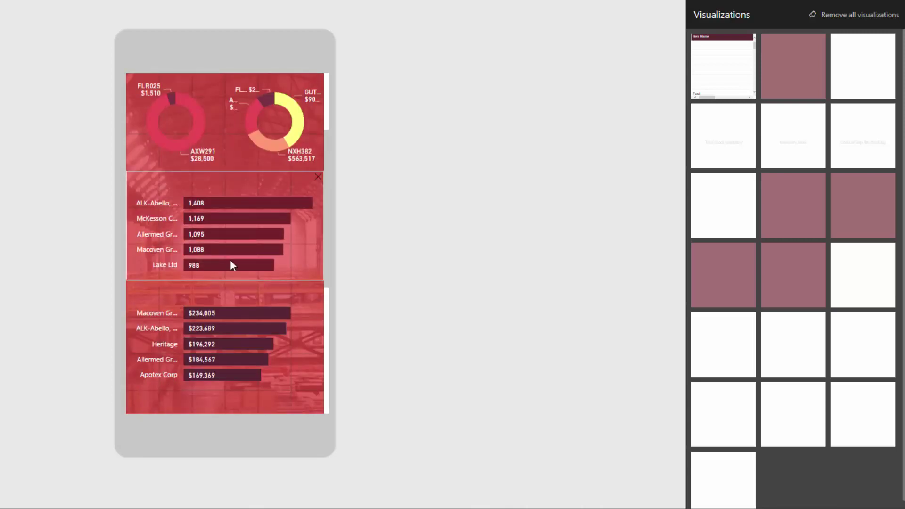
# - Move the title to the very top and the left donut directly beneath it
pyautogui.scroll(-2, 230, 261)
pyautogui.scroll(5, 229, 262)
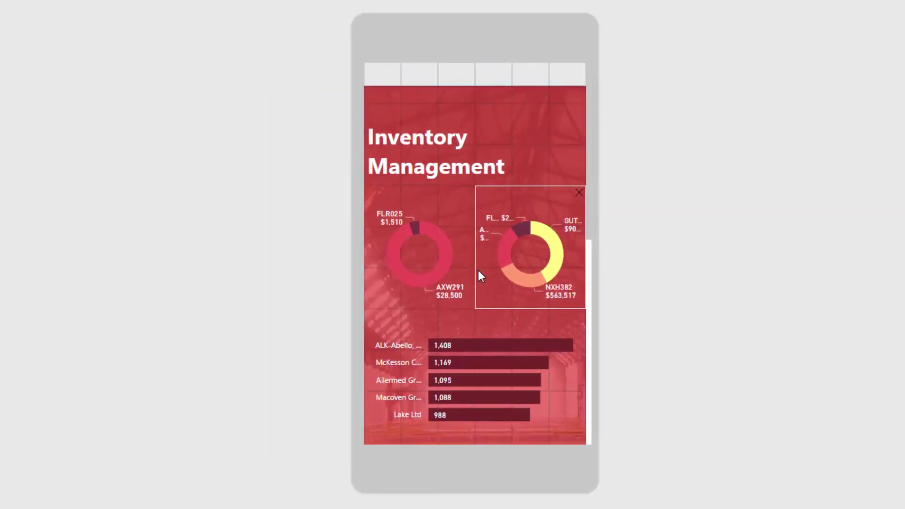
pyautogui.moveTo(466, 159); pyautogui.dragTo(454, 69)
pyautogui.click(453, 214)
pyautogui.moveTo(453, 214); pyautogui.dragTo(449, 175)
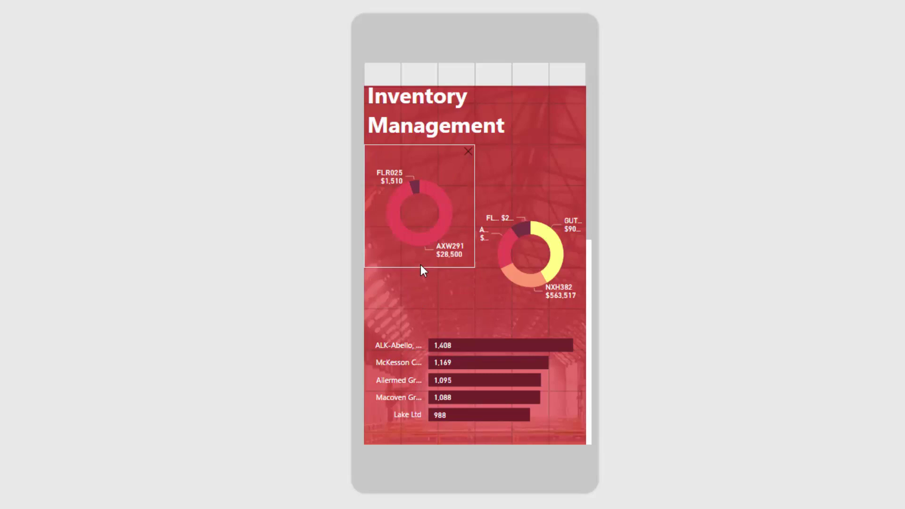
# - Make the left and right donut charts taller to match each other
pyautogui.moveTo(422, 270); pyautogui.dragTo(424, 309)
pyautogui.click(528, 207)
pyautogui.moveTo(533, 182); pyautogui.dragTo(536, 146)
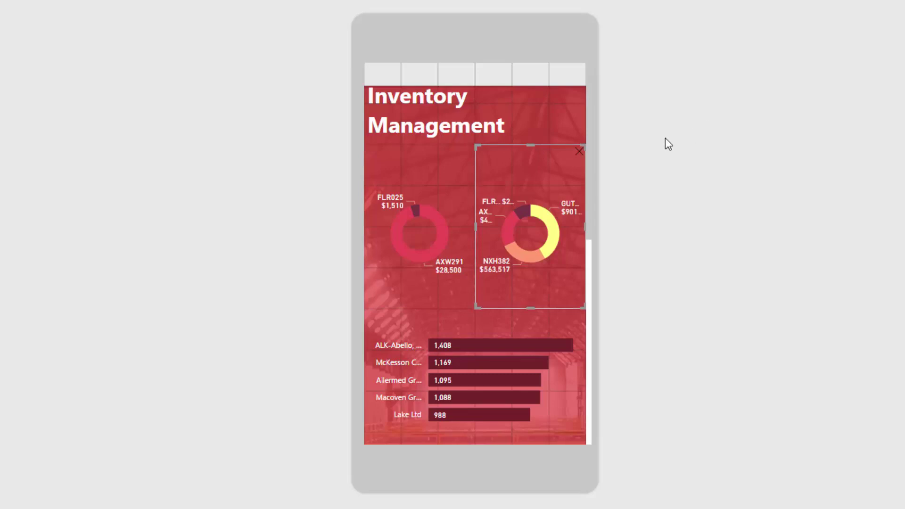
pyautogui.scroll(-3, 575, 121)
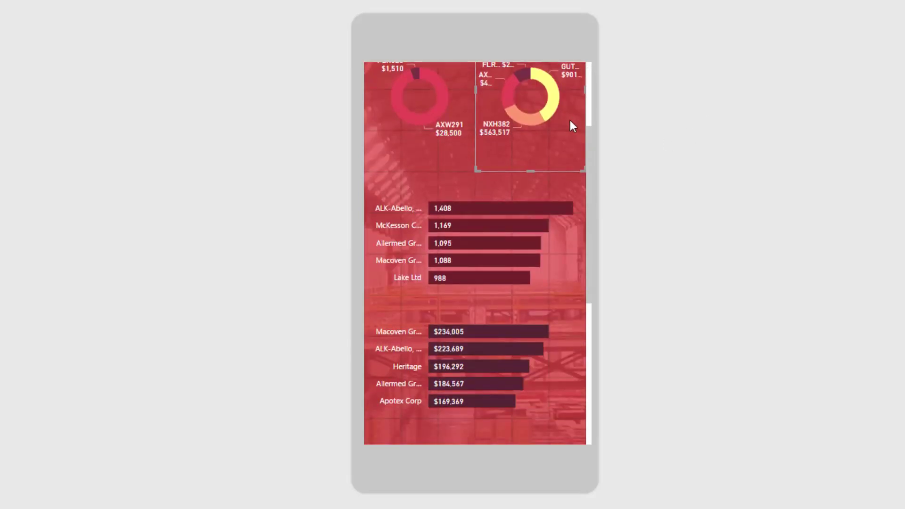
pyautogui.scroll(3, 438, 159)
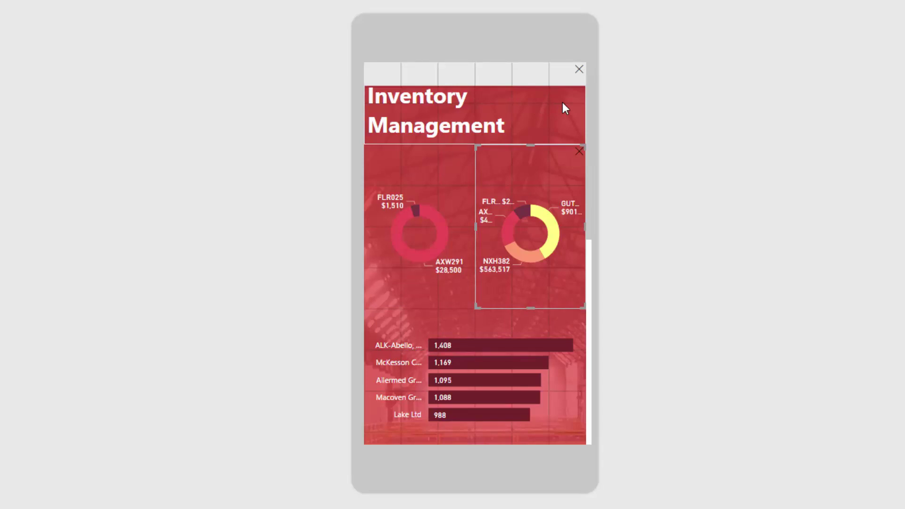
pyautogui.scroll(-3, 487, 163)
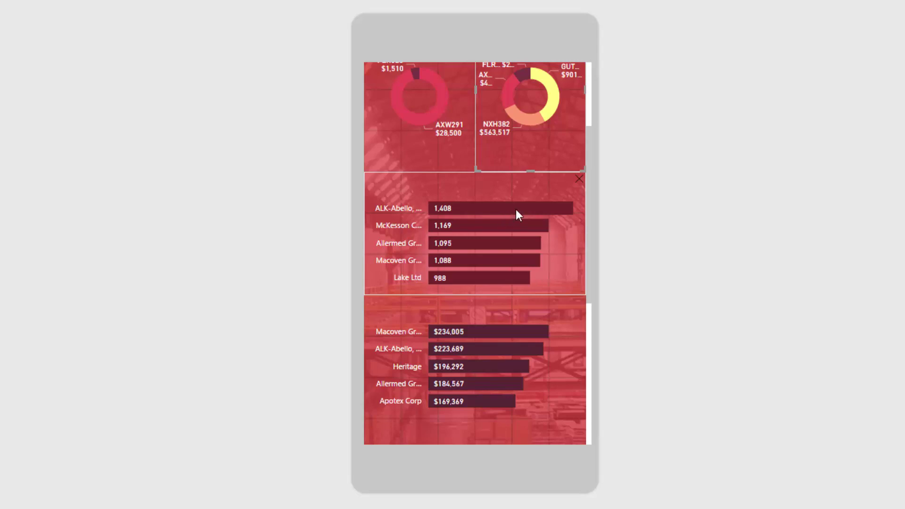
pyautogui.scroll(-5, 504, 214)
pyautogui.click(493, 194)
pyautogui.scroll(5, 494, 194)
pyautogui.scroll(3, 494, 194)
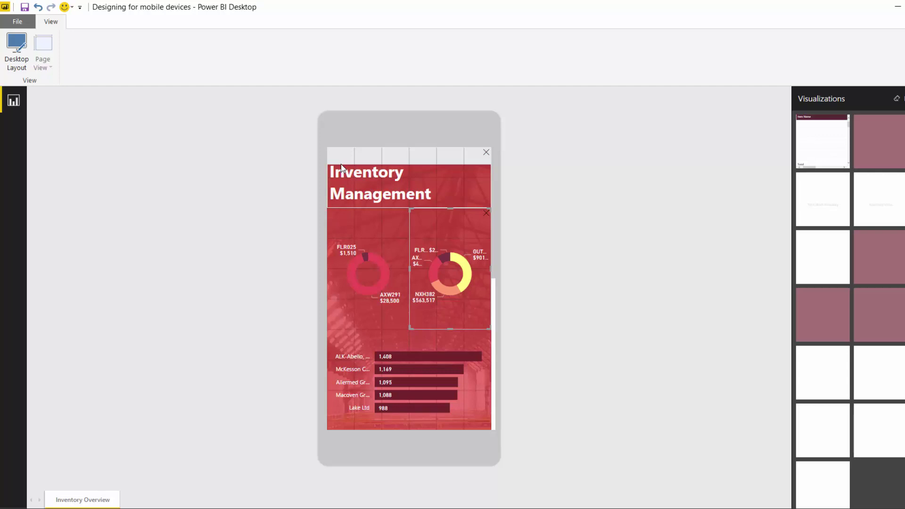
# - Switch back to the desktop layout, recheck the phone layout, then return to desktop layout
pyautogui.click(10, 53)
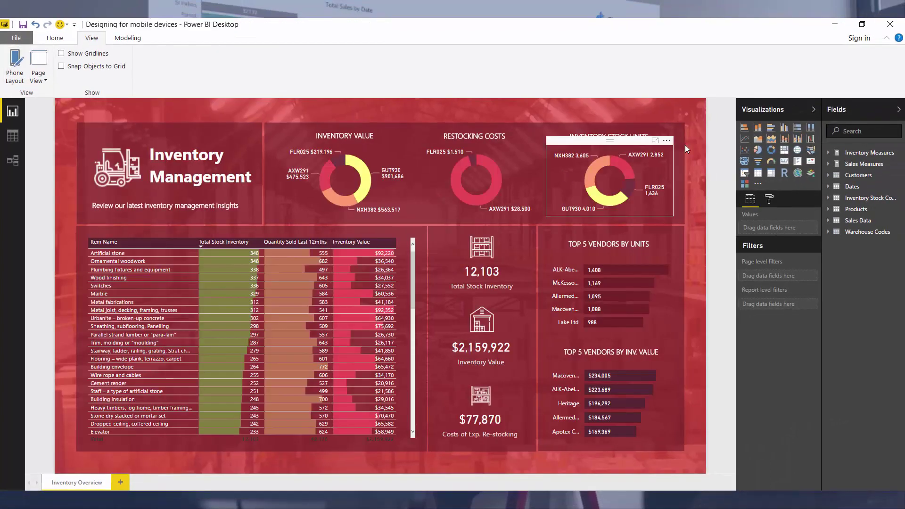
pyautogui.click(14, 63)
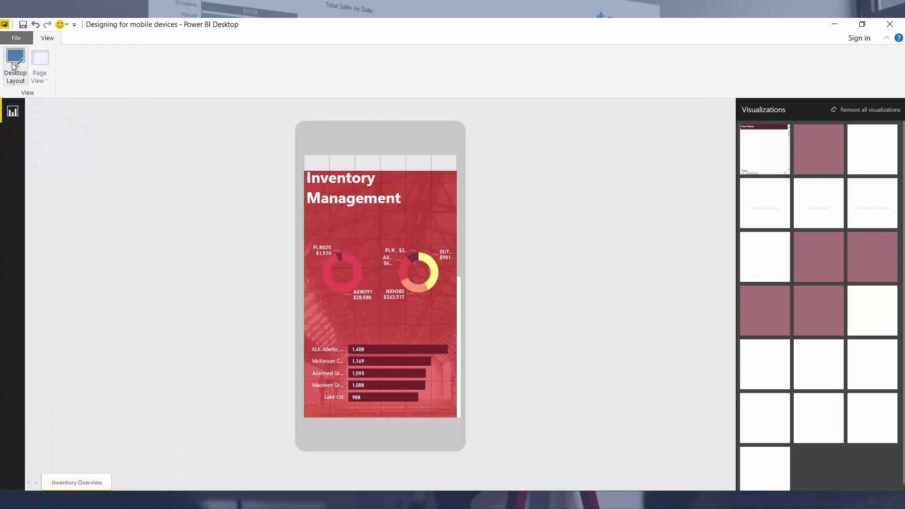
pyautogui.click(14, 64)
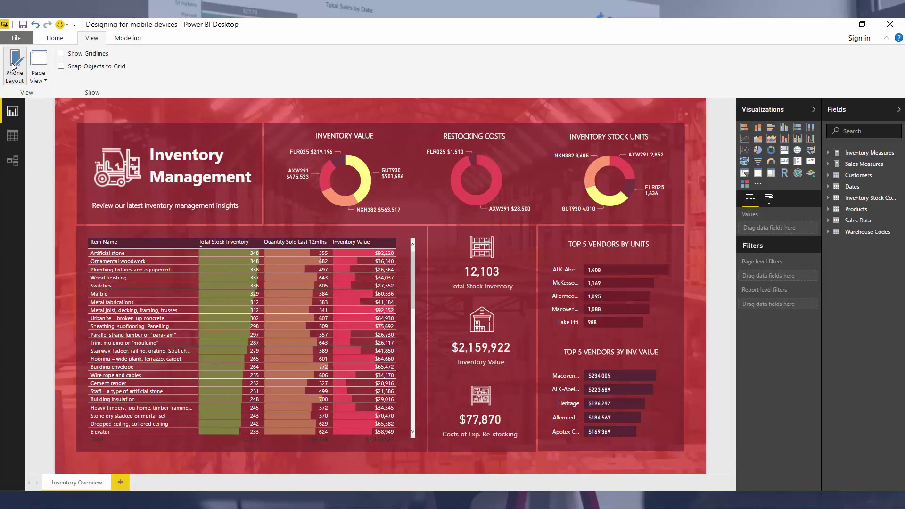